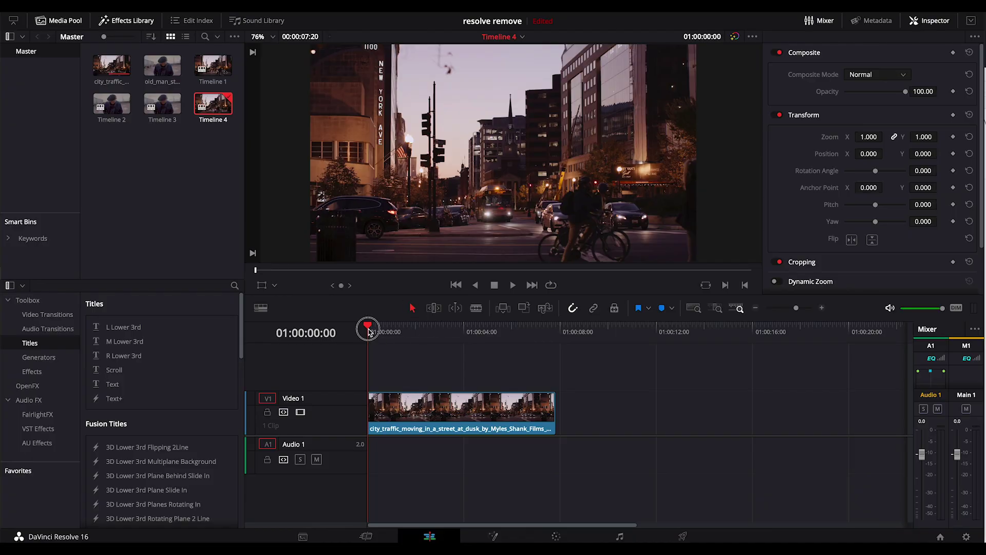
# Duplicate the city traffic clip from Video 1 onto Video 2, aligned directly above the original.
pyautogui.moveTo(367, 329)
pyautogui.mouseDown()
pyautogui.moveTo(510, 333)
pyautogui.moveTo(368, 339)
pyautogui.moveTo(502, 343)
pyautogui.moveTo(423, 337)
pyautogui.moveTo(384, 320)
pyautogui.mouseUp()
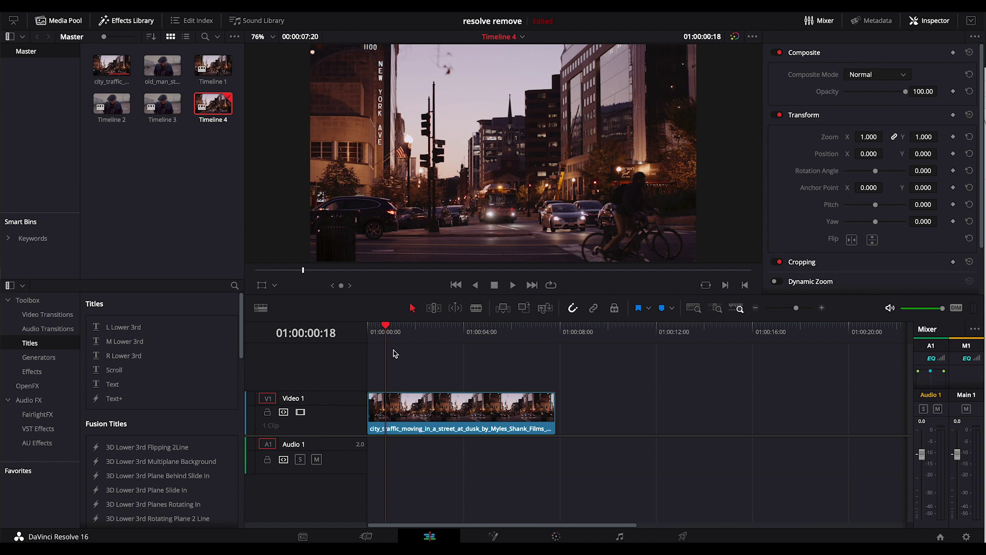
pyautogui.moveTo(434, 414); pyautogui.dragTo(452, 380)
pyautogui.moveTo(385, 327)
pyautogui.mouseDown()
pyautogui.moveTo(480, 326)
pyautogui.moveTo(389, 328)
pyautogui.mouseUp()
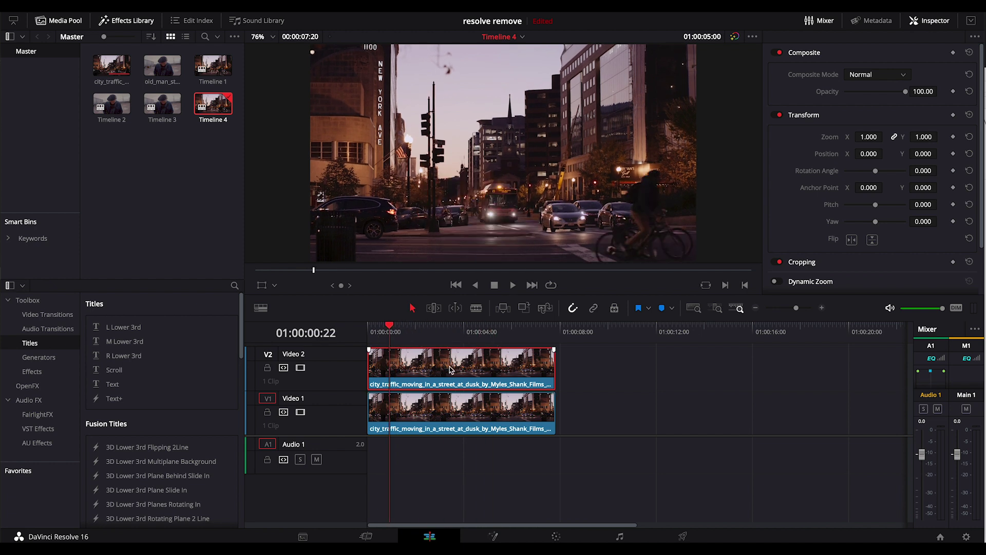
pyautogui.press('Delete')
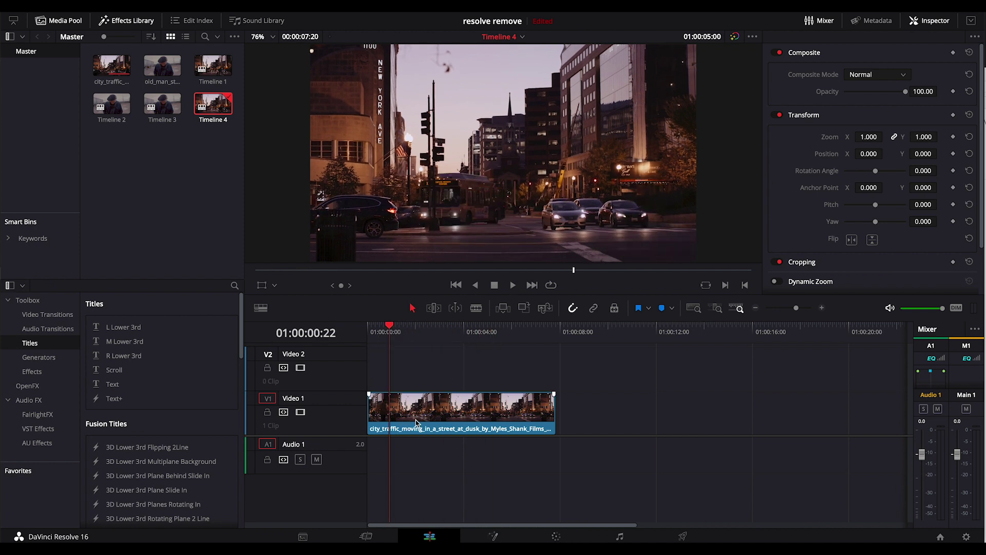
pyautogui.moveTo(419, 424); pyautogui.dragTo(419, 366)
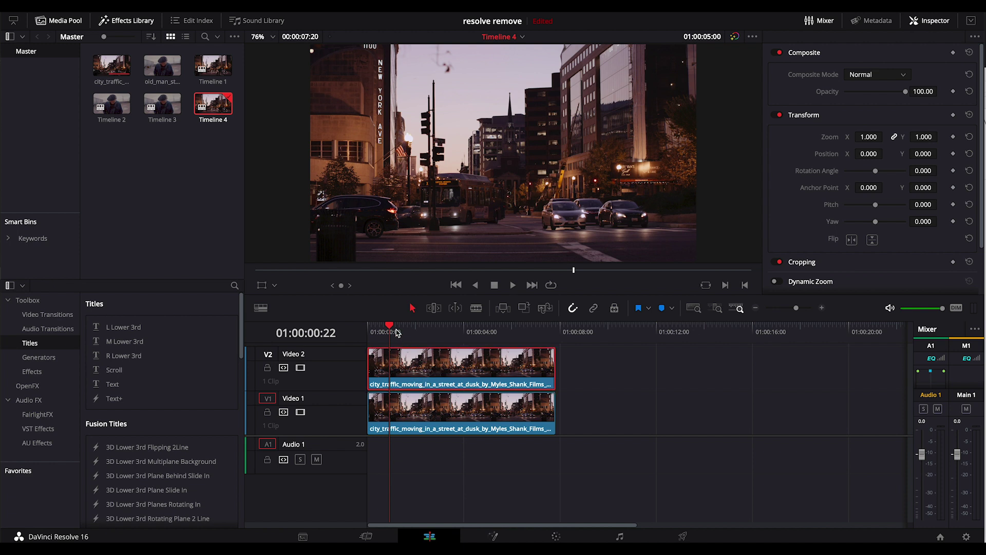
pyautogui.moveTo(397, 332)
pyautogui.mouseDown()
pyautogui.moveTo(488, 332)
pyautogui.moveTo(415, 332)
pyautogui.mouseUp()
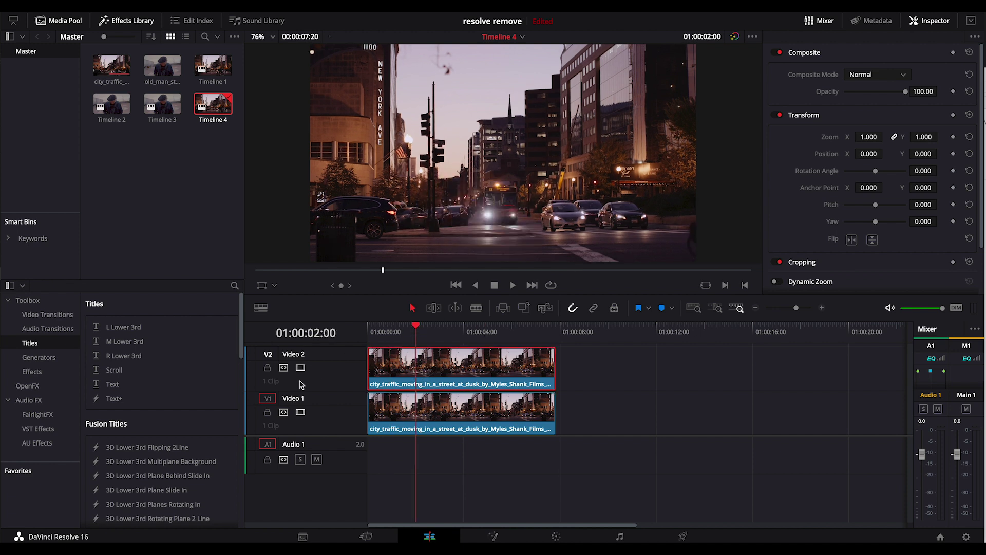
# Select the Video 2 copy of the clip and go to the Color page.
pyautogui.click(412, 415)
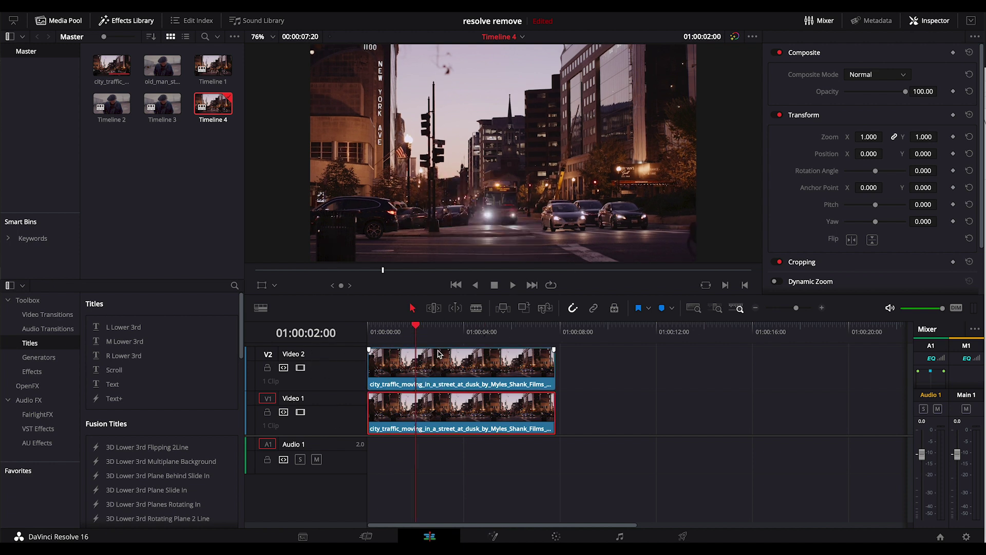
pyautogui.moveTo(409, 332)
pyautogui.mouseDown()
pyautogui.moveTo(487, 331)
pyautogui.moveTo(391, 331)
pyautogui.mouseUp()
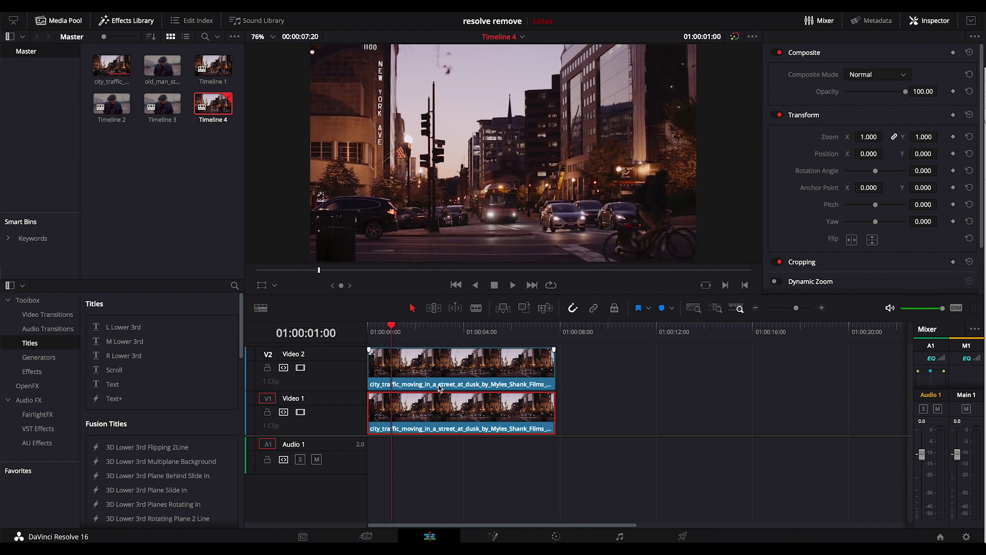
pyautogui.click(434, 367)
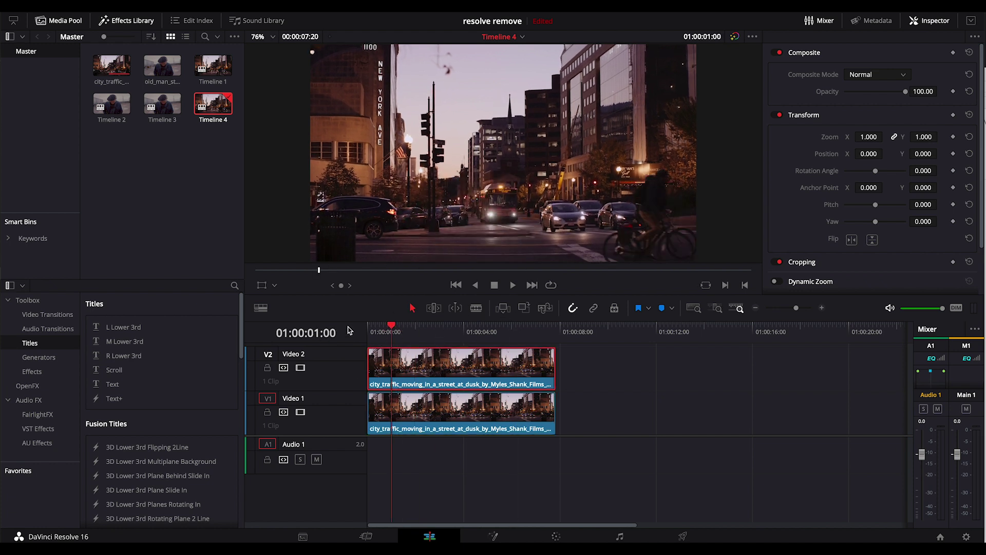
pyautogui.click(557, 537)
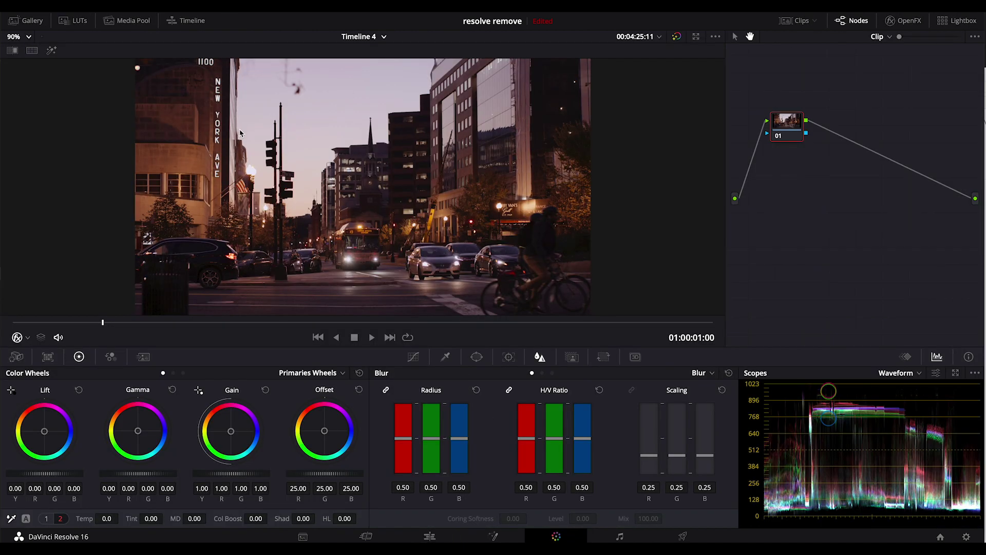
# Add a Curve window on node 01 with four points outlining the vertical NEW YORK AVE sign.
pyautogui.click(477, 356)
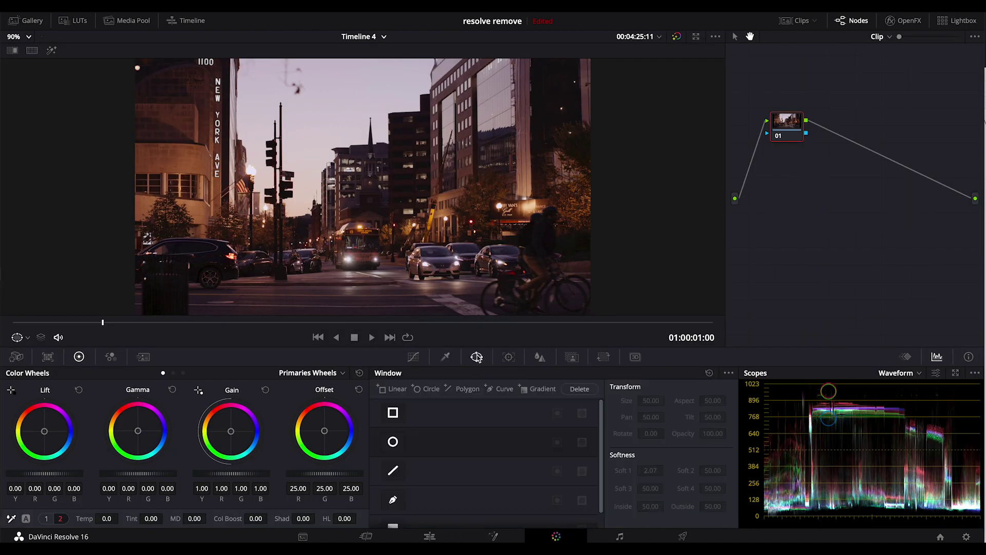
pyautogui.click(501, 389)
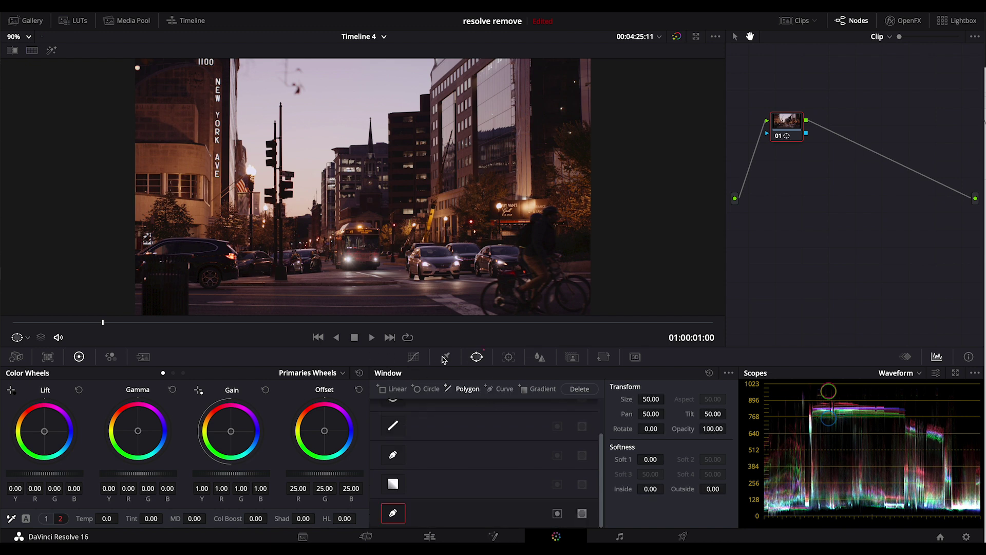
pyautogui.click(213, 72)
pyautogui.click(212, 180)
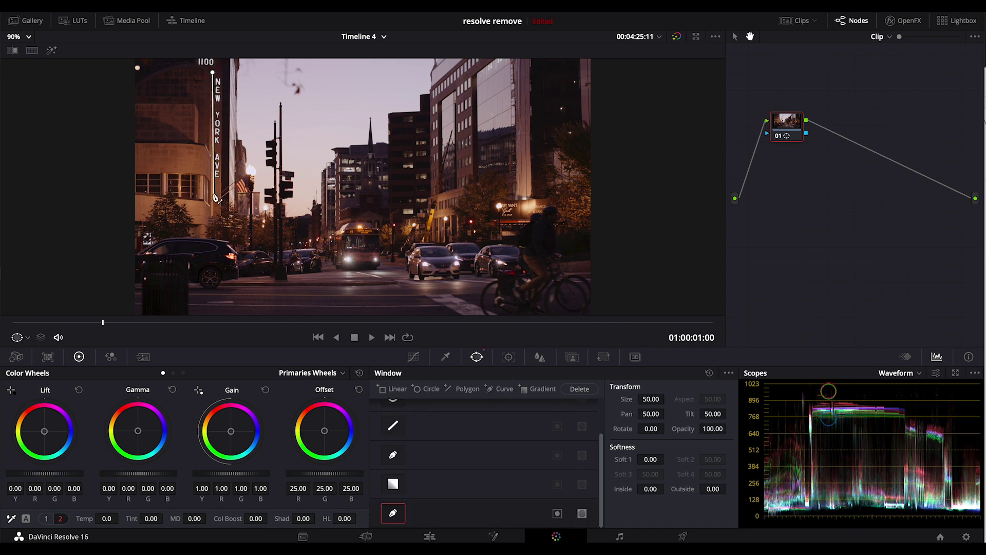
pyautogui.click(222, 179)
pyautogui.click(222, 69)
pyautogui.click(213, 72)
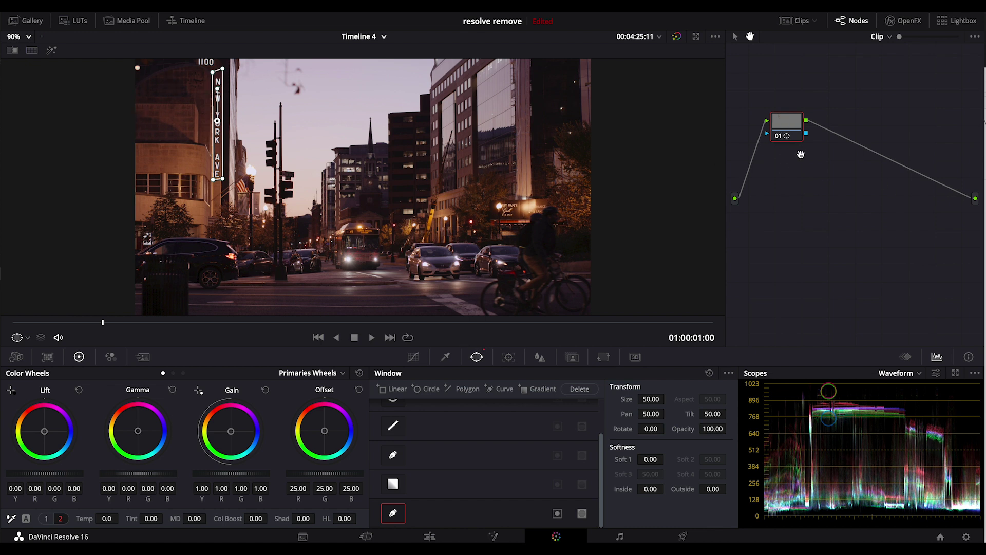
pyautogui.moveTo(975, 229); pyautogui.dragTo(959, 229)
# Add an Alpha Output to the node graph and connect node 01's alpha to it.
pyautogui.rightClick(945, 221)
pyautogui.rightClick(880, 232)
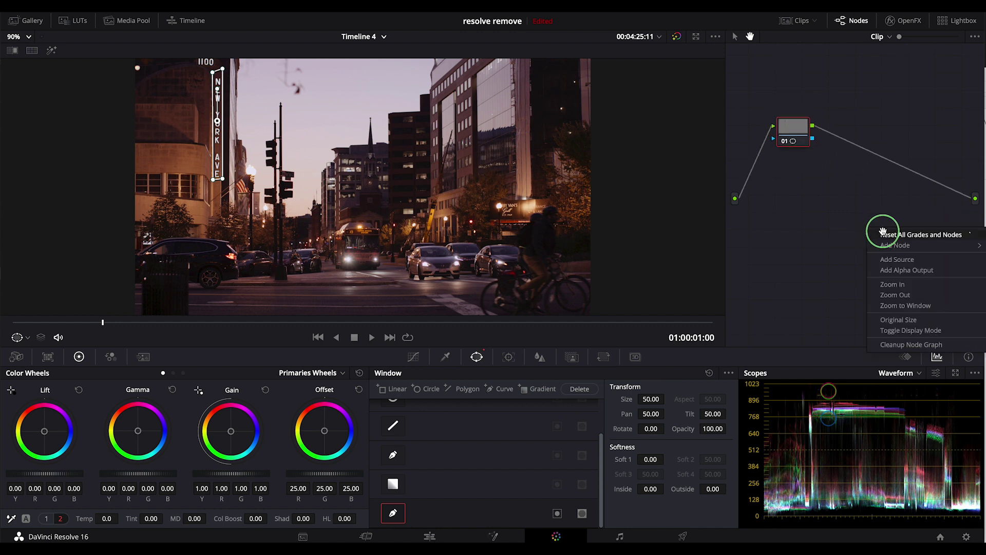
pyautogui.click(902, 270)
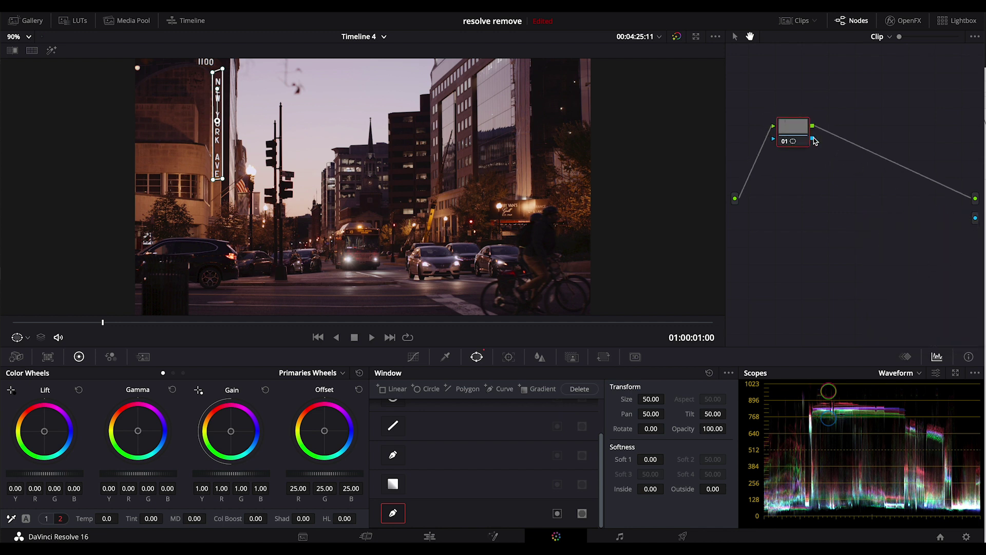
pyautogui.moveTo(812, 139); pyautogui.dragTo(976, 219)
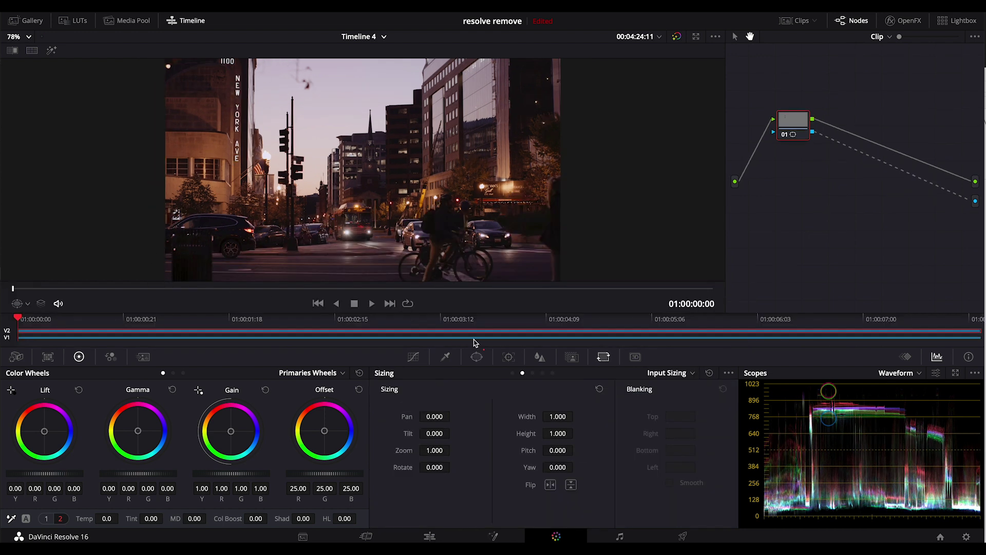
# Invert the sign window so the sign area becomes transparent.
pyautogui.click(477, 357)
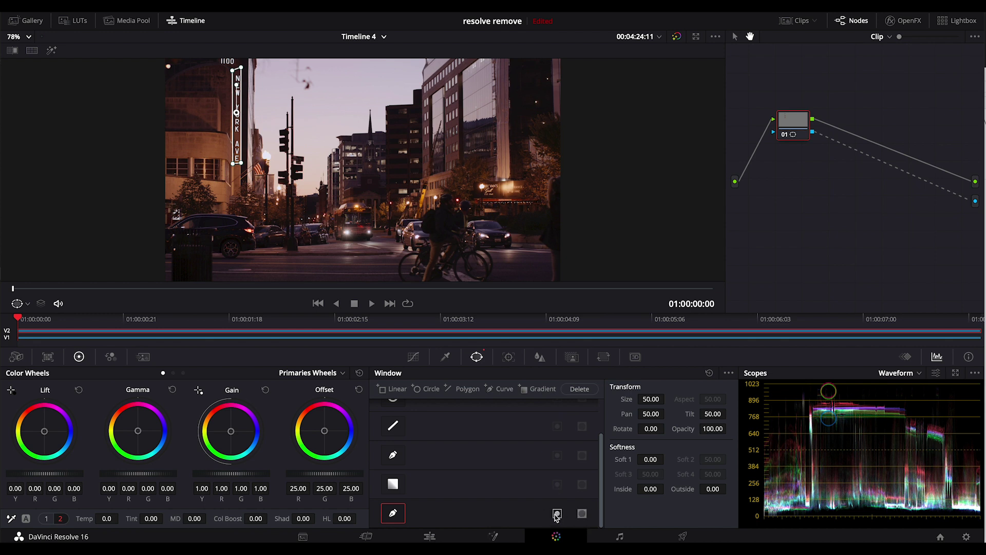
pyautogui.click(557, 515)
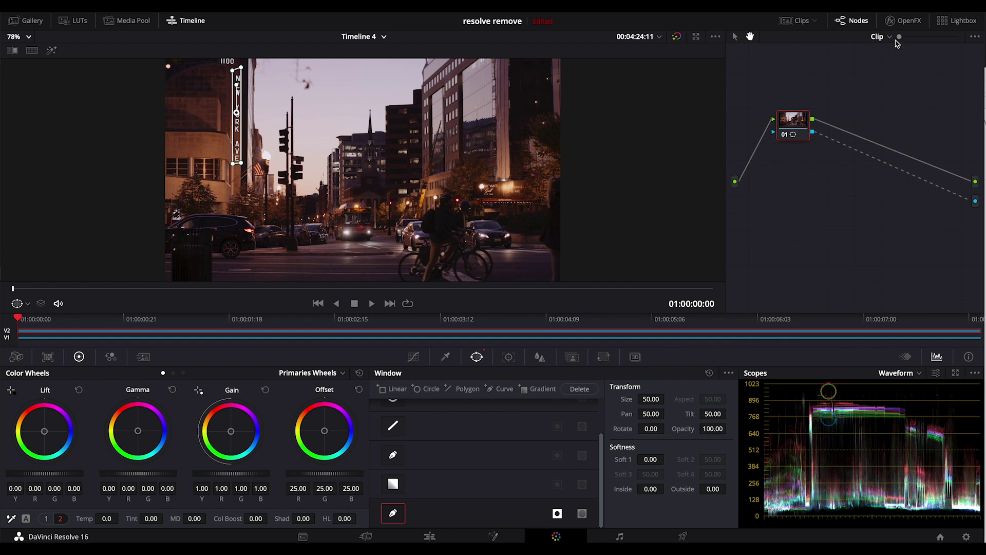
pyautogui.moveTo(899, 37); pyautogui.dragTo(967, 43)
pyautogui.moveTo(811, 117); pyautogui.dragTo(881, 168)
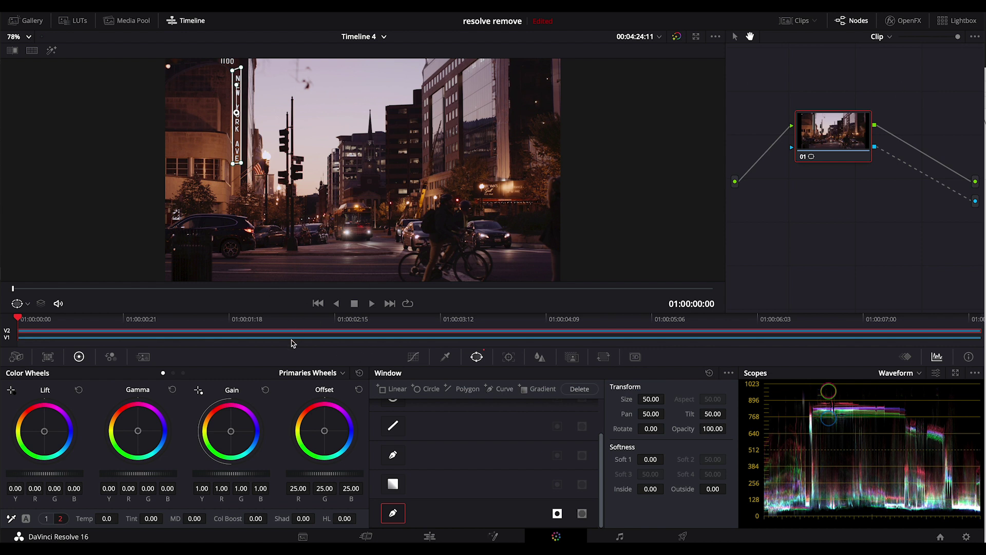
# Select the Video 1 clip in the mini timeline for grading.
pyautogui.click(278, 339)
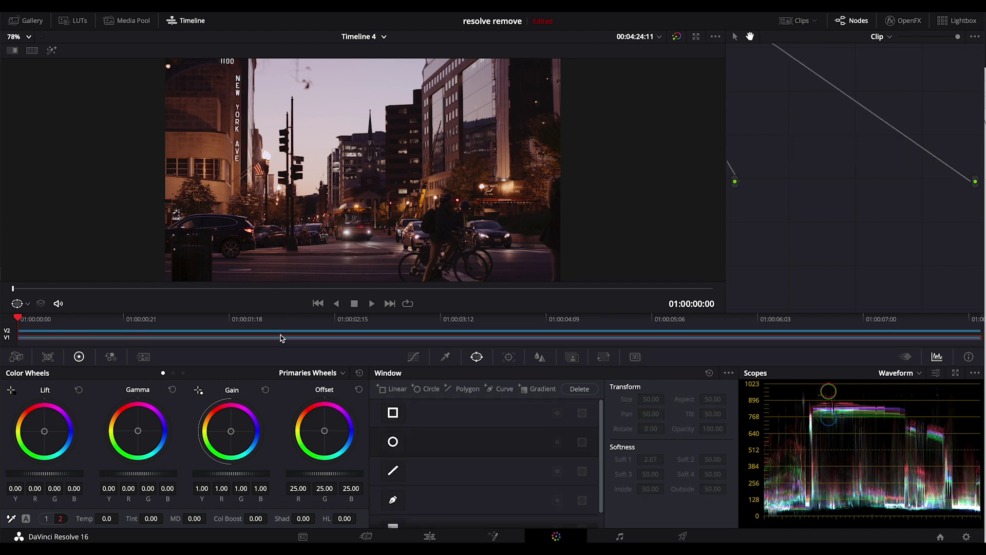
pyautogui.click(282, 342)
pyautogui.click(287, 341)
pyautogui.click(191, 21)
pyautogui.doubleClick(191, 21)
pyautogui.click(192, 21)
# Set Video 1 Input Sizing to Pan 55.500, Tilt -109.500, Height 1.287 to cover the sign.
pyautogui.click(603, 356)
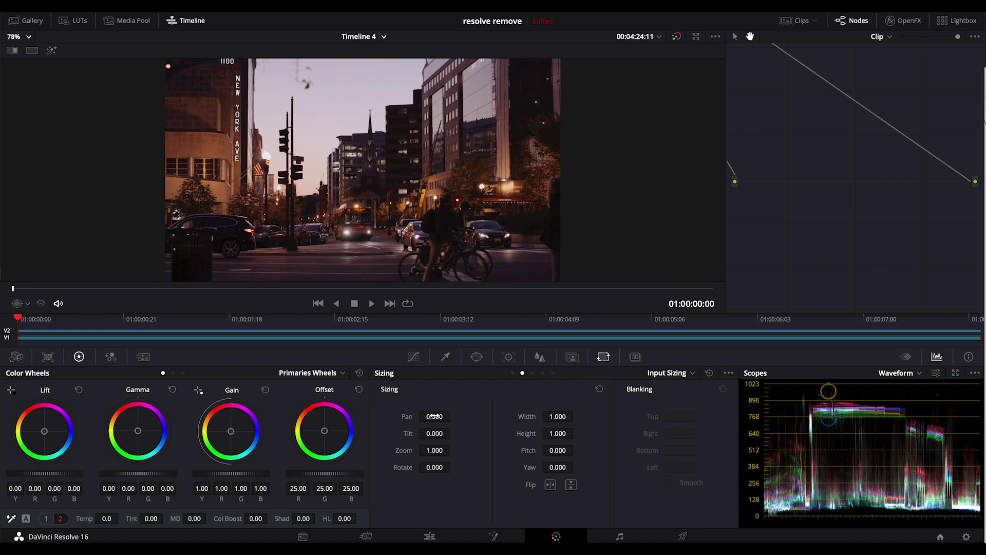
pyautogui.moveTo(434, 417); pyautogui.dragTo(466, 420)
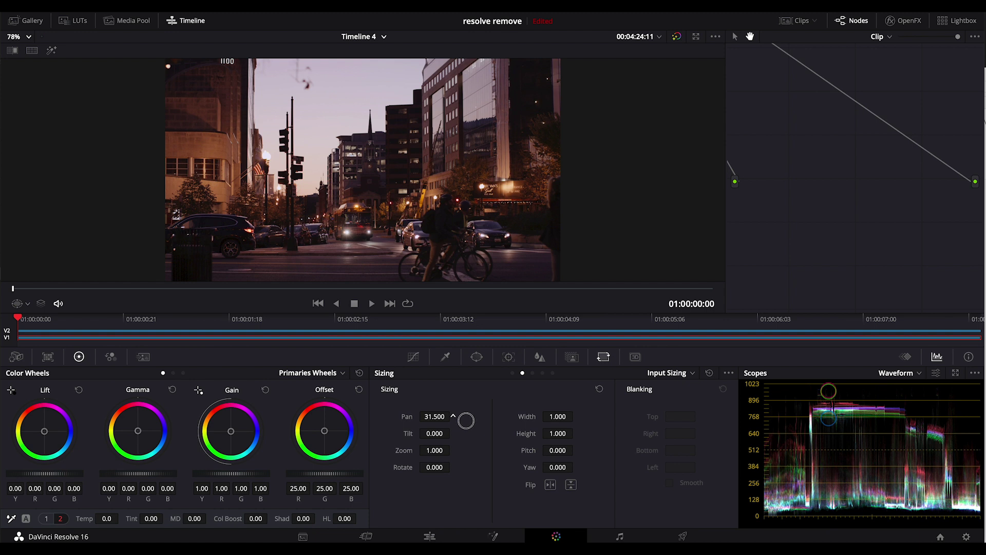
pyautogui.moveTo(193, 334); pyautogui.dragTo(18, 318)
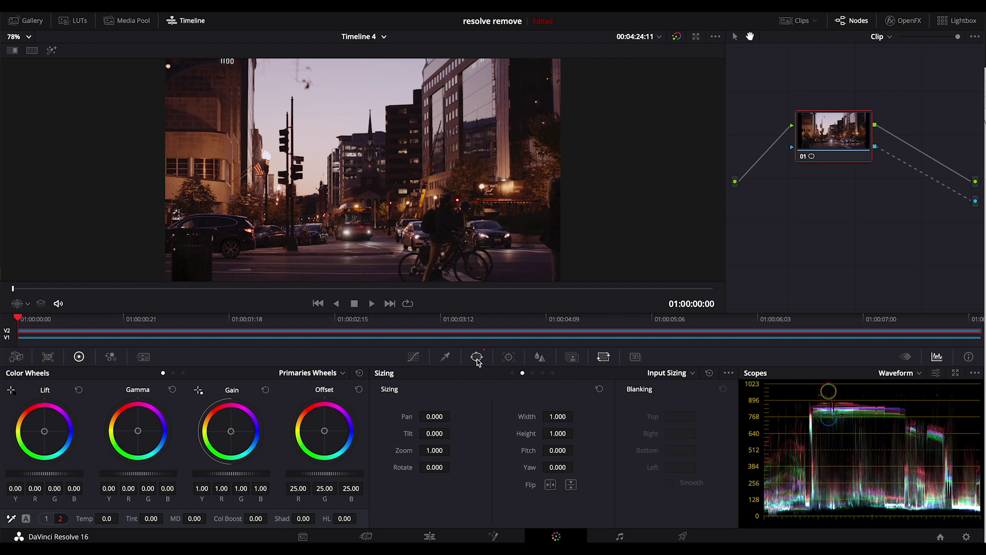
pyautogui.click(473, 337)
pyautogui.moveTo(433, 414); pyautogui.dragTo(347, 427)
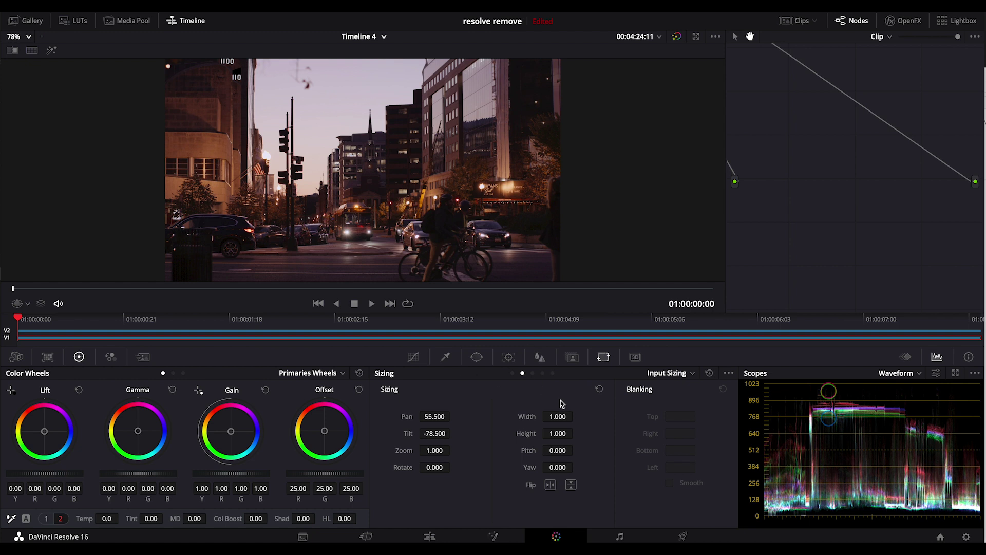
pyautogui.moveTo(557, 434); pyautogui.dragTo(711, 430)
pyautogui.moveTo(434, 432); pyautogui.dragTo(400, 437)
pyautogui.moveTo(100, 325); pyautogui.dragTo(3, 305)
# Track the sign window forward through the whole clip and scrub back to verify it follows.
pyautogui.moveTo(266, 321); pyautogui.dragTo(15, 324)
pyautogui.click(224, 337)
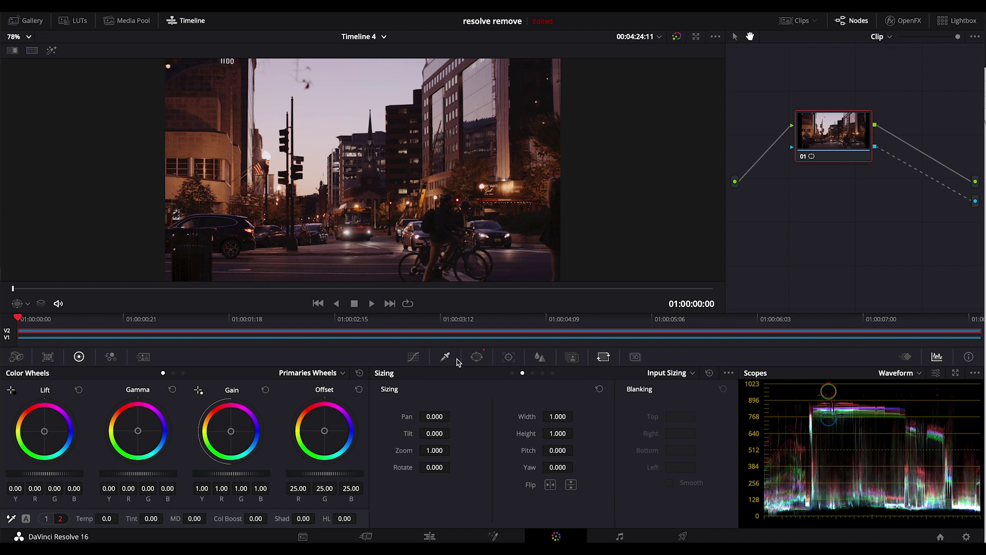
pyautogui.click(477, 357)
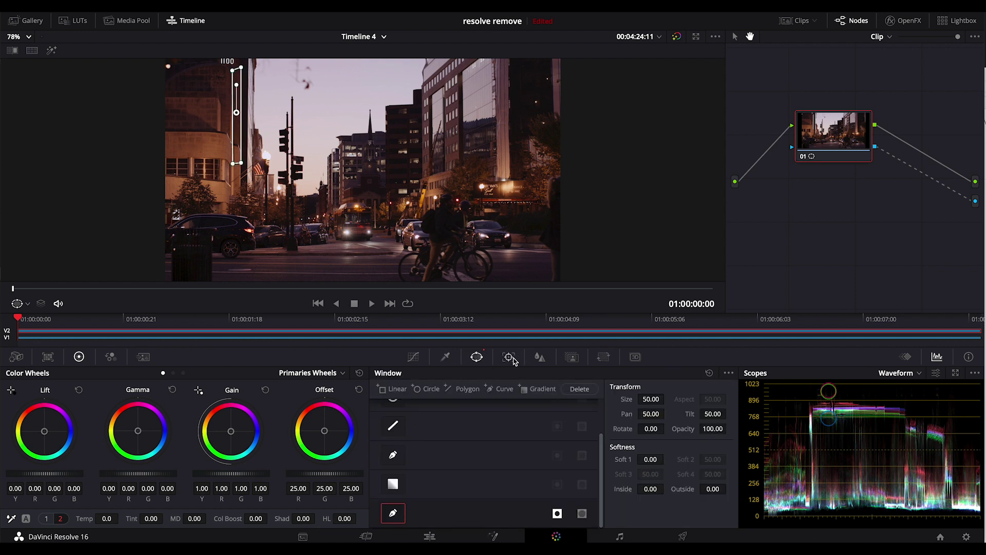
pyautogui.click(507, 361)
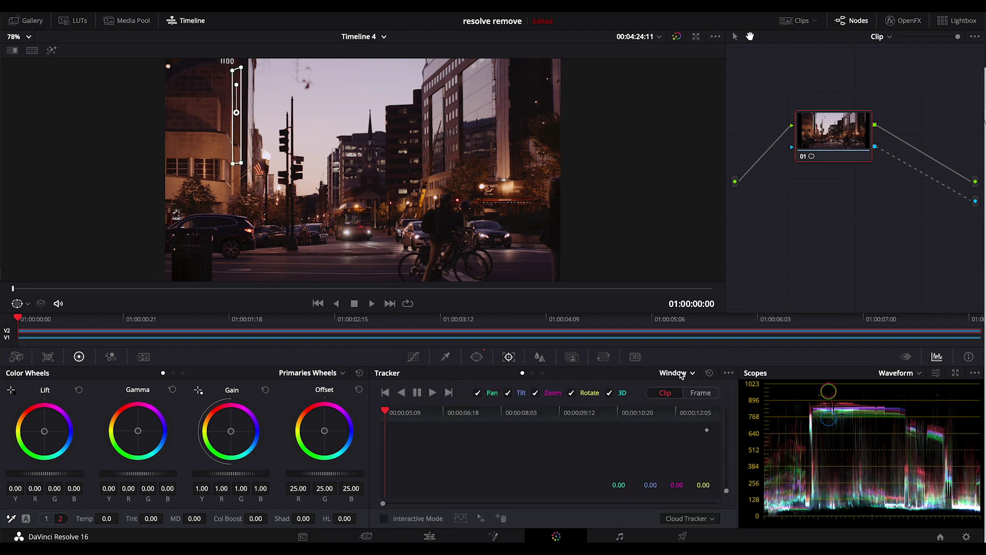
pyautogui.click(433, 392)
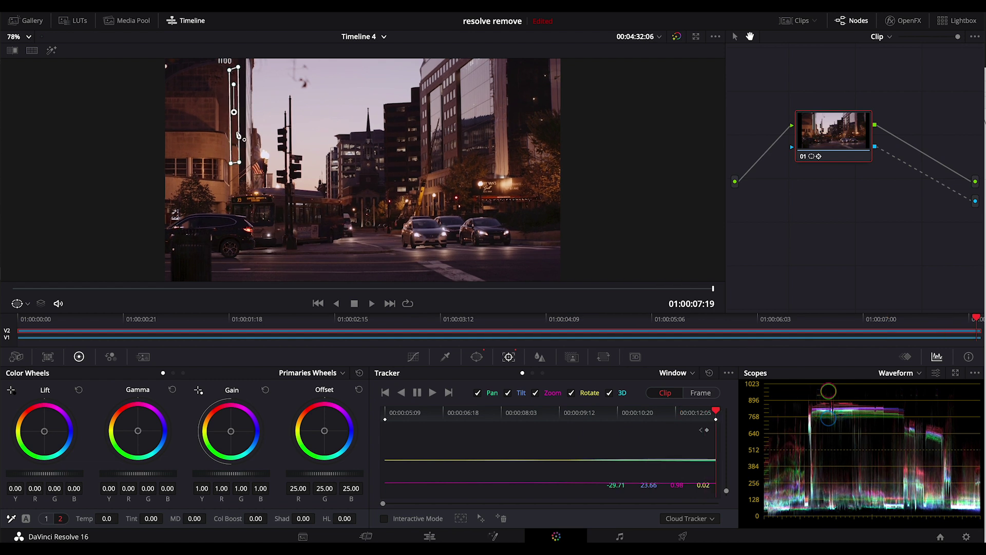
pyautogui.click(900, 319)
pyautogui.moveTo(901, 319); pyautogui.dragTo(310, 298)
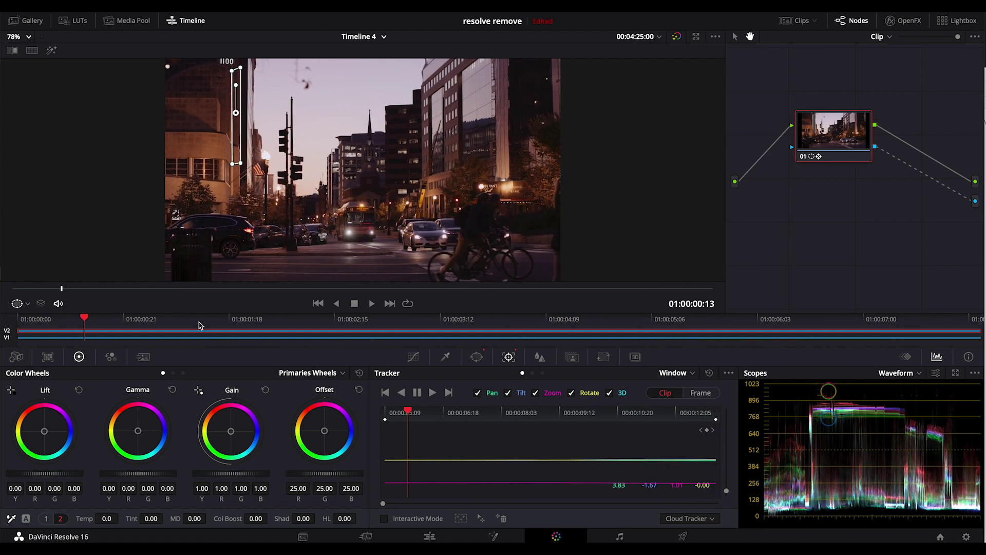
pyautogui.click(416, 358)
# Play the clip from its first frame to review the tracked window.
pyautogui.click(18, 321)
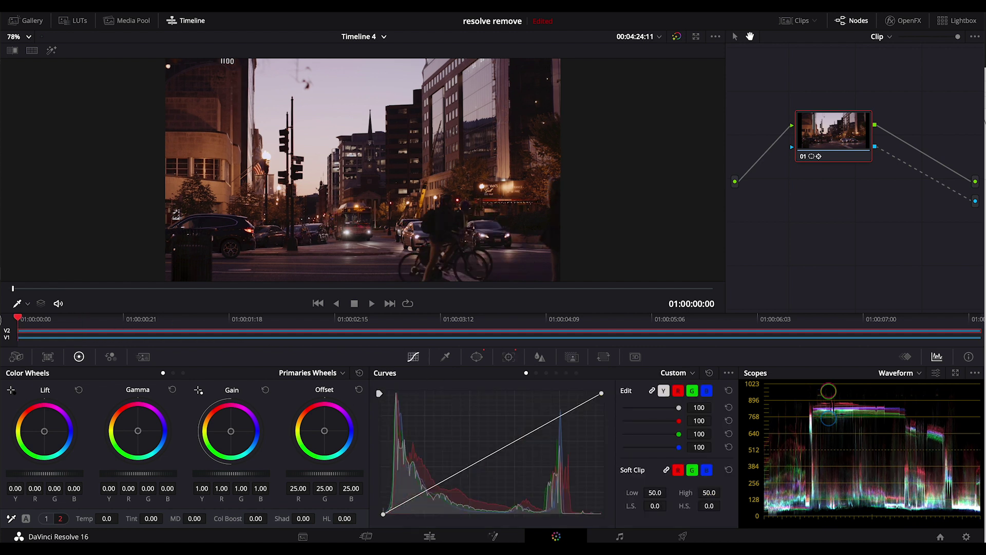
pyautogui.press('space')
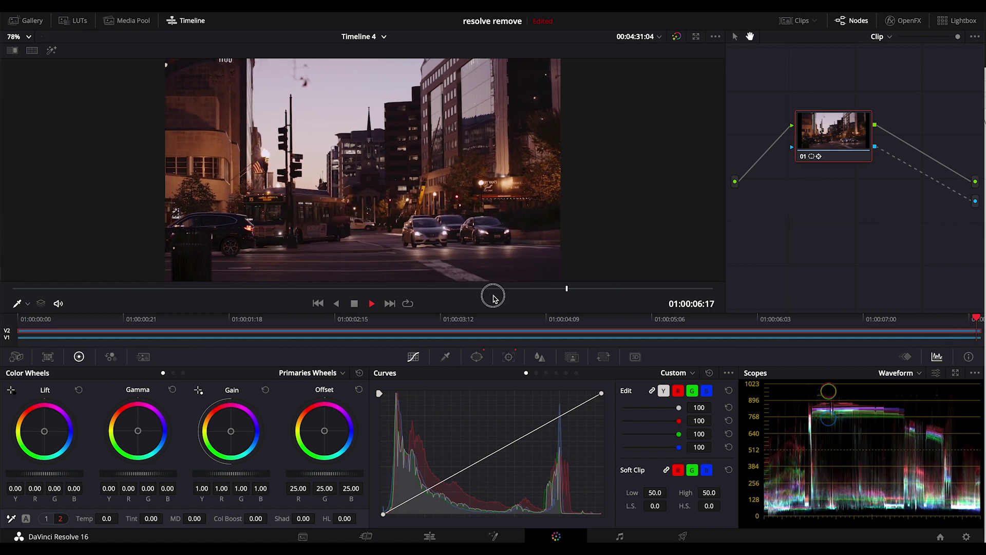
pyautogui.moveTo(182, 300); pyautogui.dragTo(211, 314)
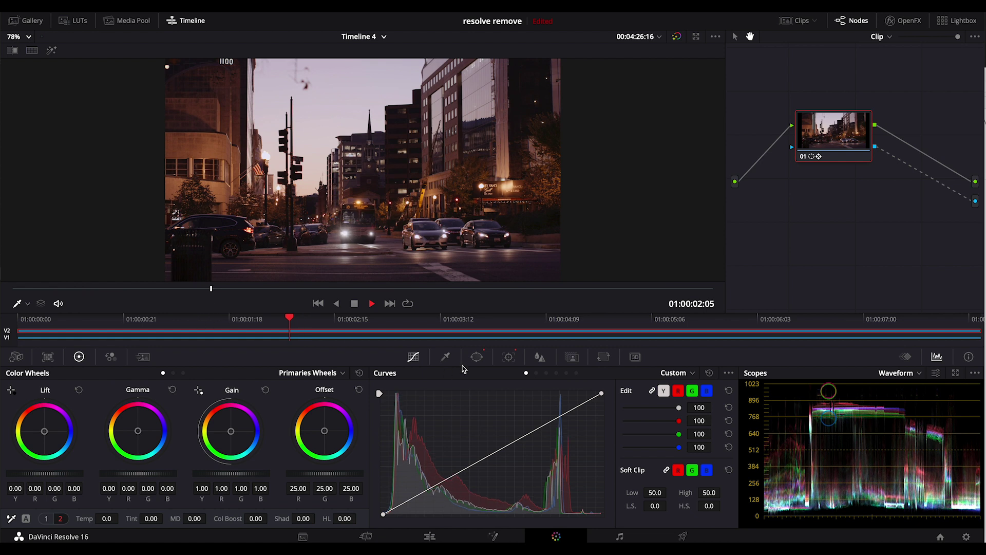
# Feather the sign window with Softness Outside 1.88, keeping edge and inside softness at zero.
pyautogui.click(476, 357)
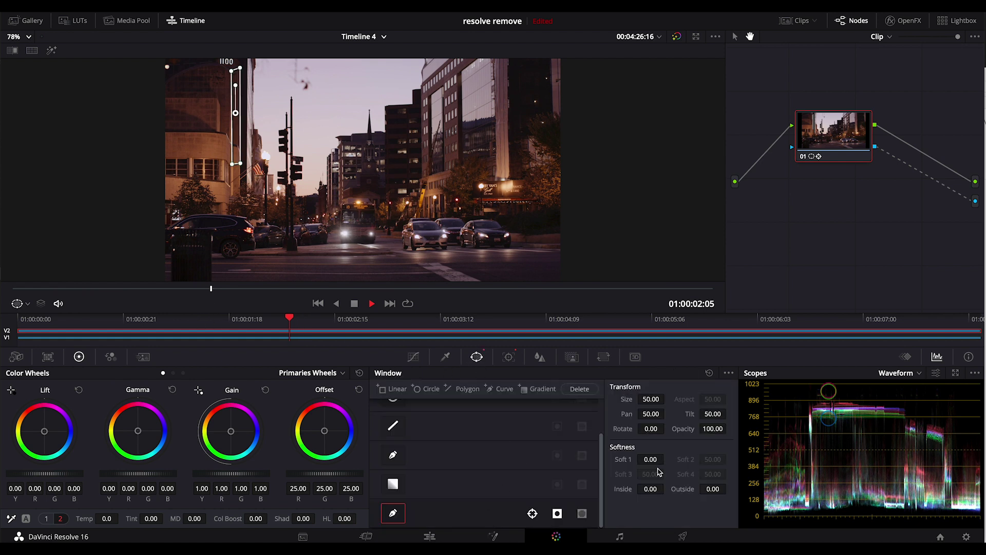
pyautogui.moveTo(648, 459); pyautogui.dragTo(604, 455)
pyautogui.moveTo(653, 488); pyautogui.dragTo(539, 488)
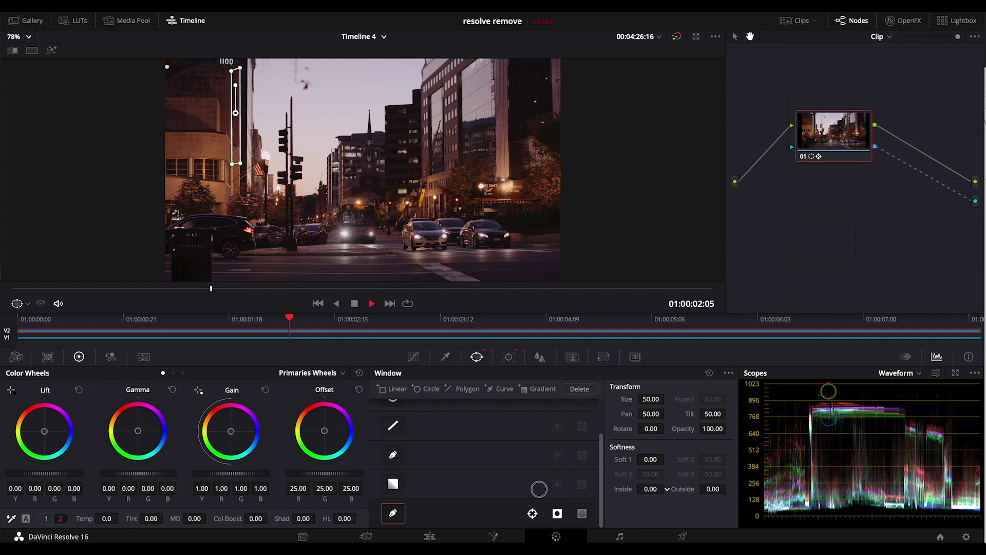
pyautogui.moveTo(702, 488); pyautogui.dragTo(757, 496)
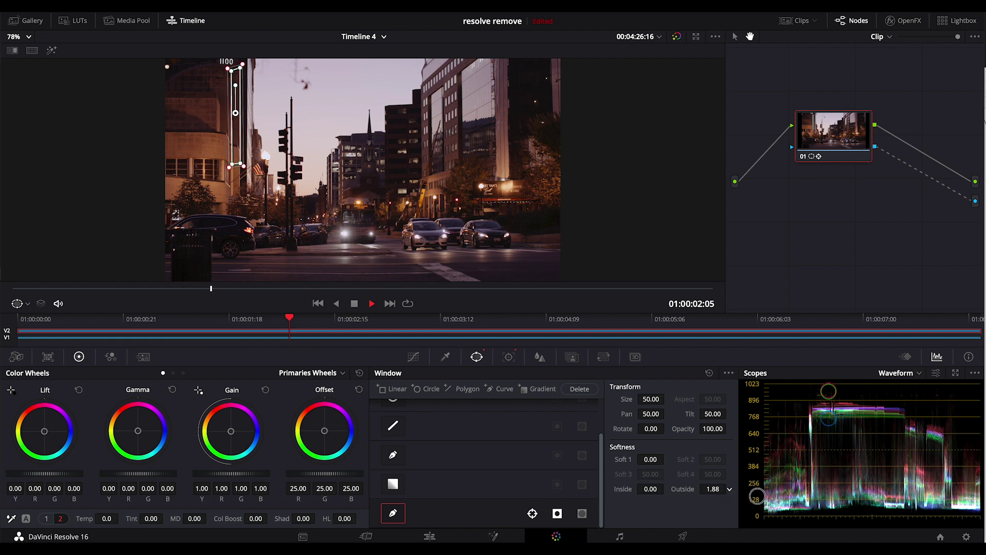
pyautogui.click(413, 357)
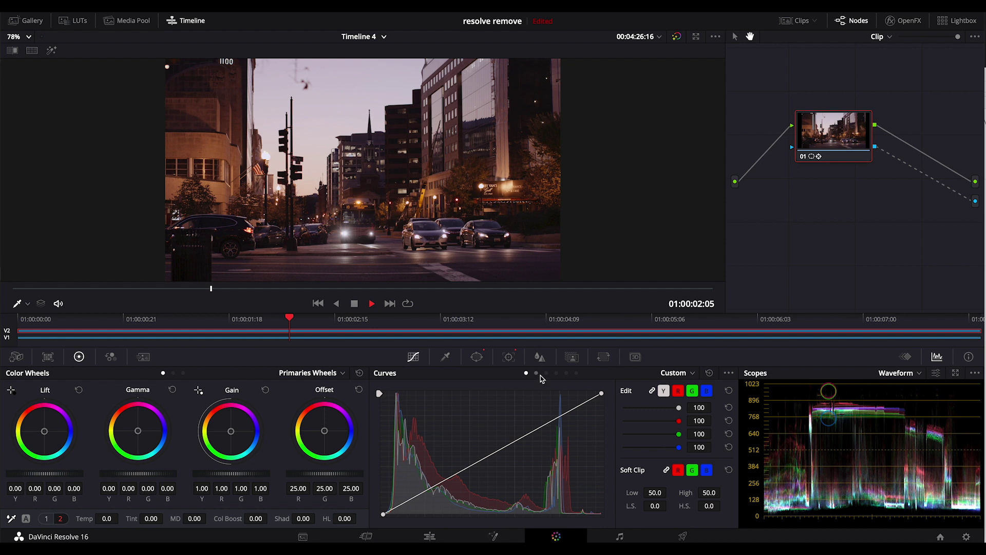
pyautogui.moveTo(289, 318); pyautogui.dragTo(90, 314)
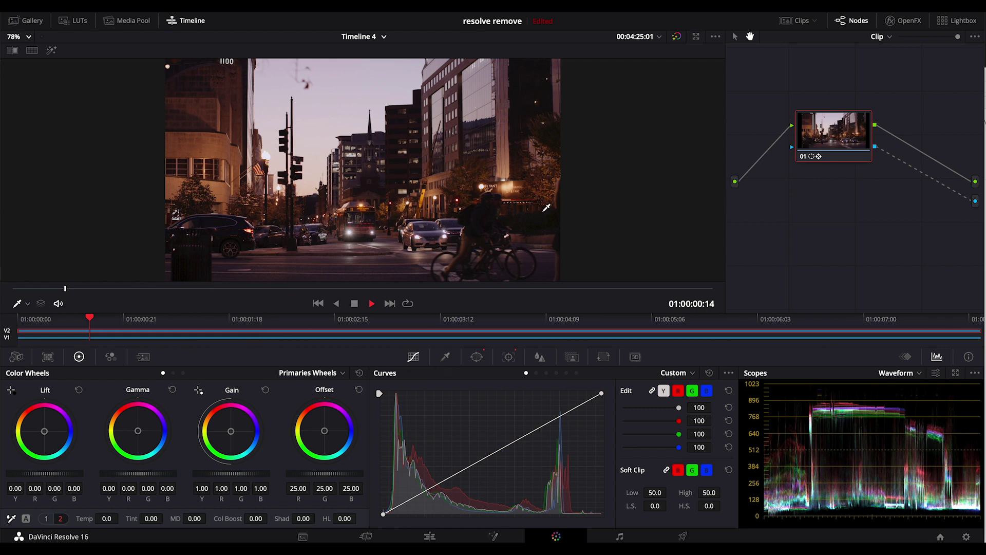
# Raise the Video 1 building patch's saturation to 50.40 with gamma left neutral, comparing by scrubbing.
pyautogui.click(333, 343)
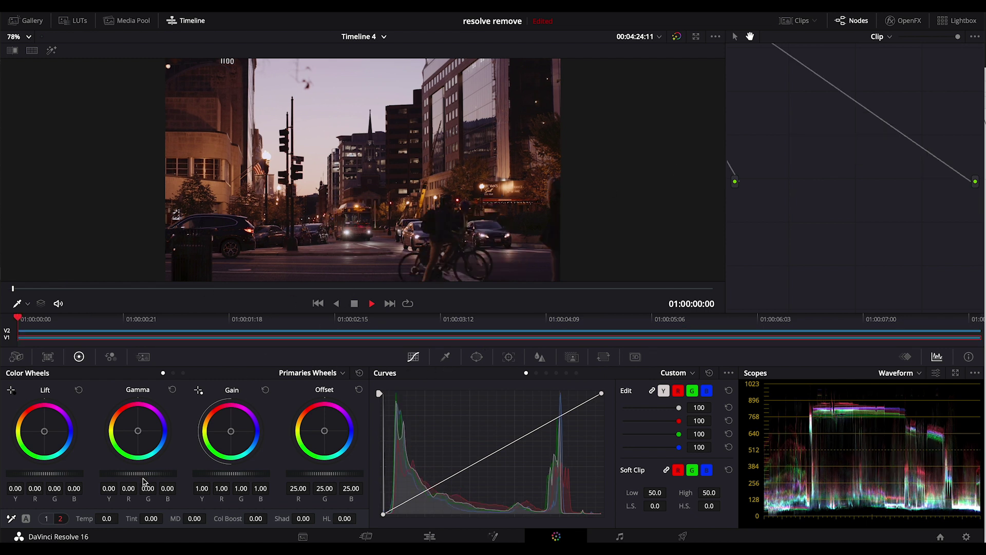
pyautogui.moveTo(143, 474)
pyautogui.mouseDown()
pyautogui.moveTo(108, 474)
pyautogui.moveTo(139, 474)
pyautogui.mouseUp()
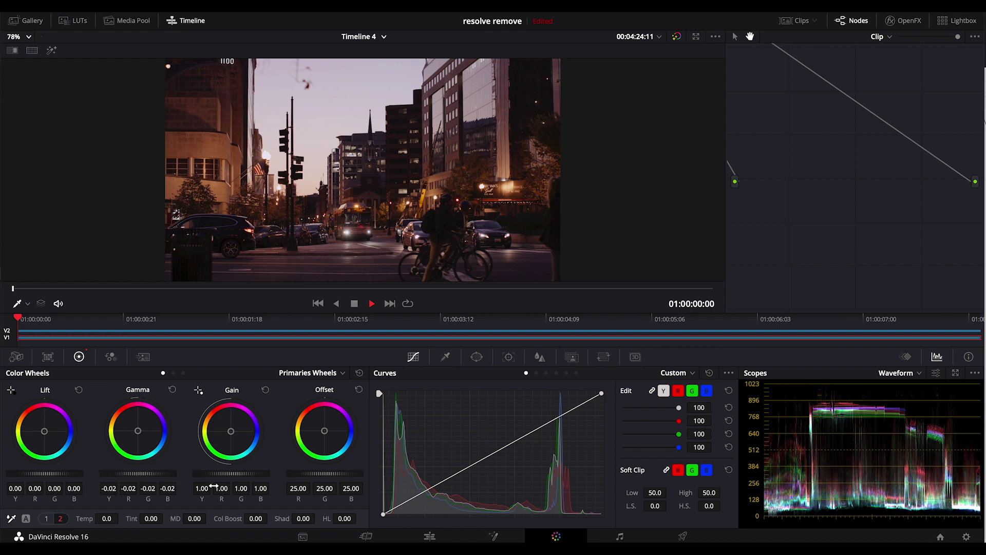
pyautogui.moveTo(193, 516); pyautogui.dragTo(260, 520)
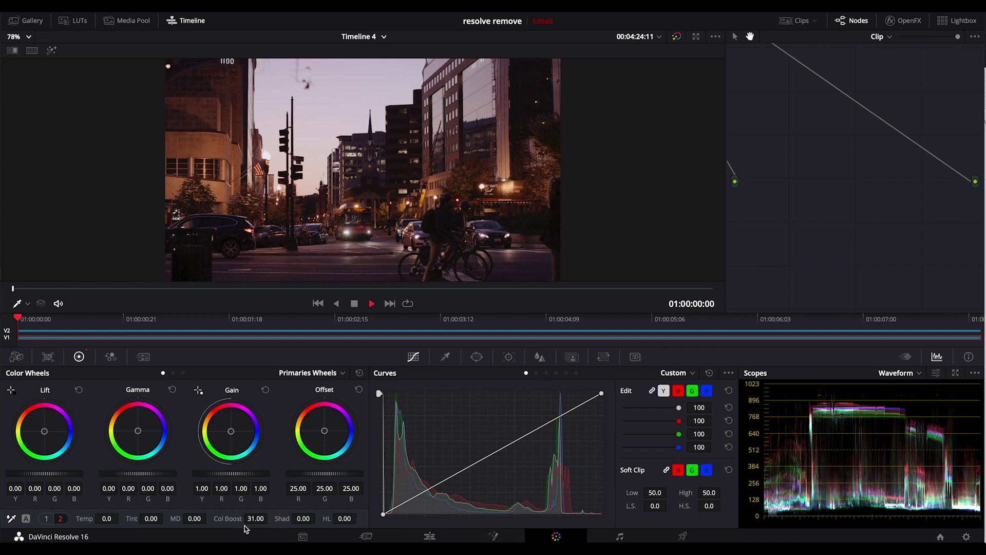
pyautogui.click(44, 519)
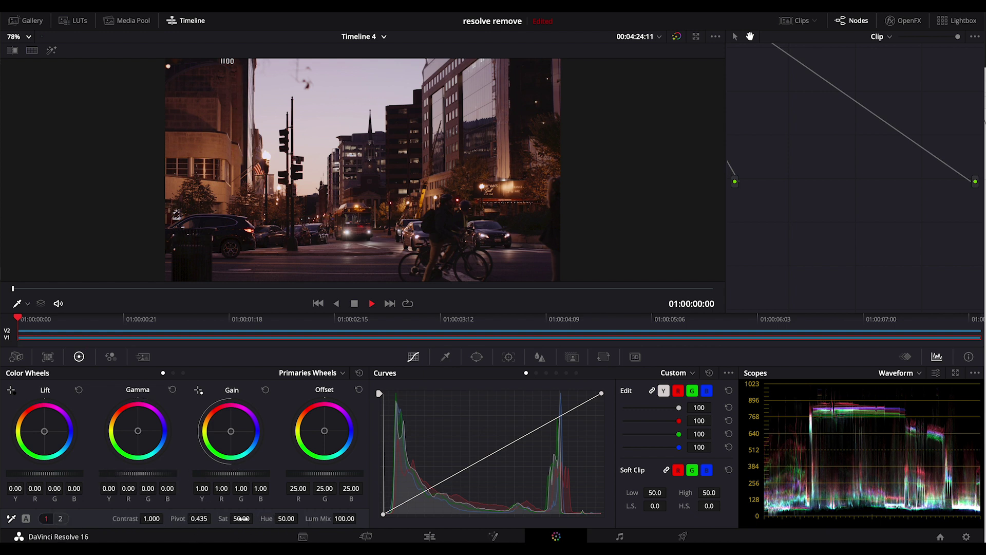
pyautogui.moveTo(231, 519)
pyautogui.mouseDown()
pyautogui.moveTo(196, 520)
pyautogui.moveTo(243, 518)
pyautogui.mouseUp()
pyautogui.moveTo(510, 328); pyautogui.dragTo(233, 327)
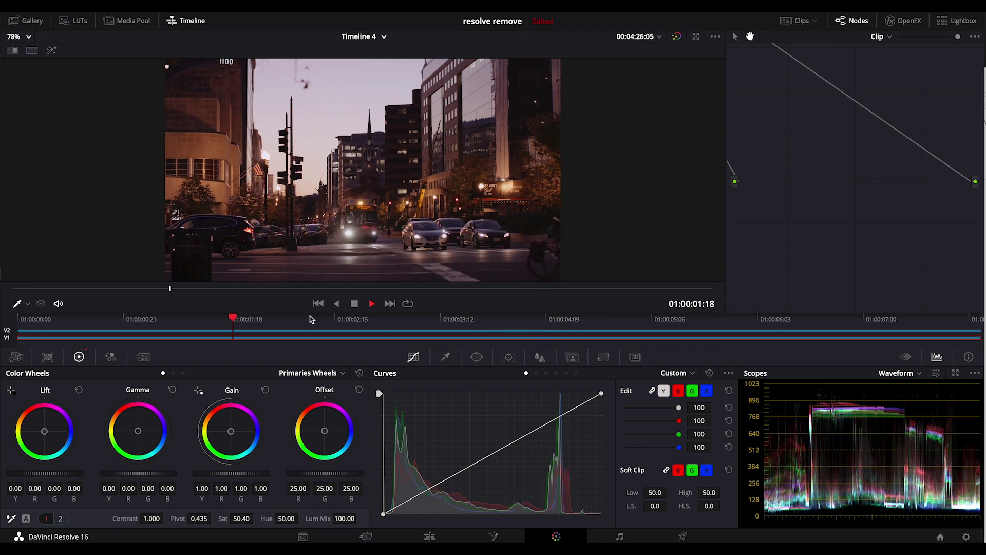
pyautogui.moveTo(310, 320); pyautogui.dragTo(254, 321)
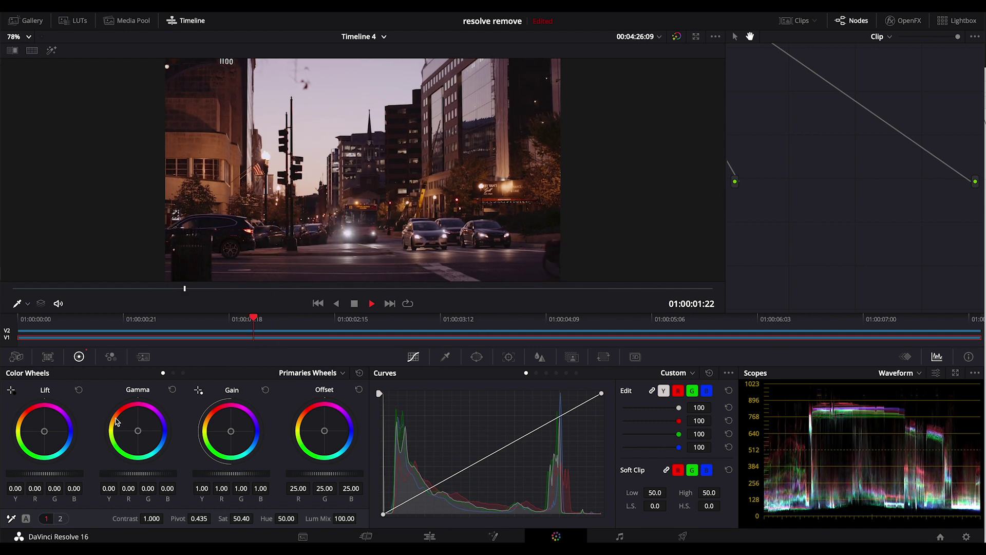
pyautogui.press('Home')
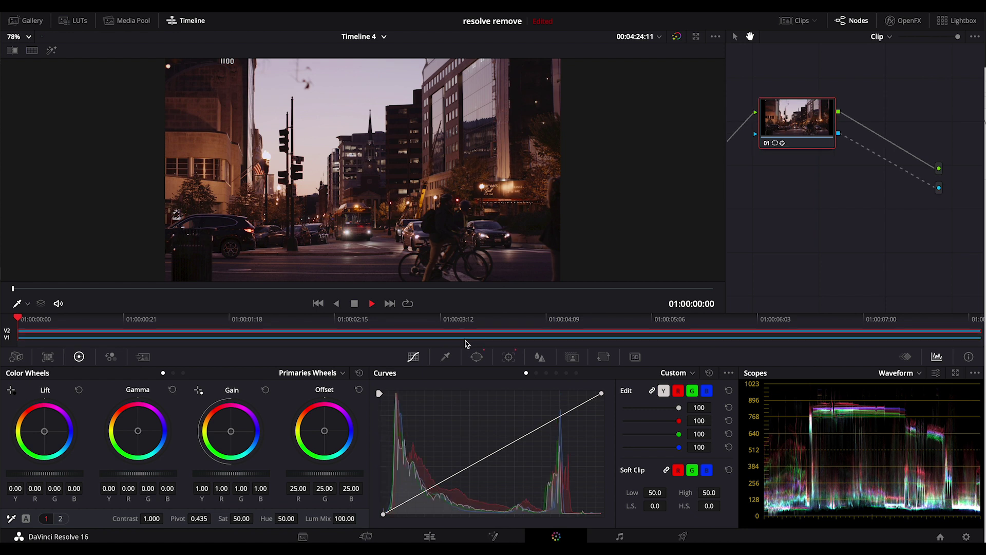
# Preview the composite in the enlarged viewer, then review both layers on the Edit timeline.
pyautogui.press('space')
pyautogui.hotkey('alt', 'f')
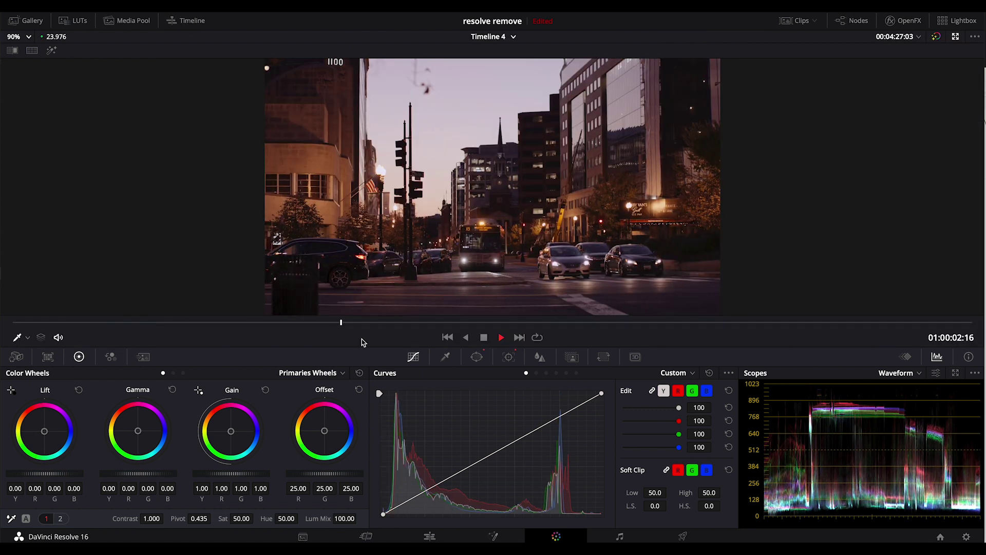
pyautogui.press('space')
pyautogui.click(427, 534)
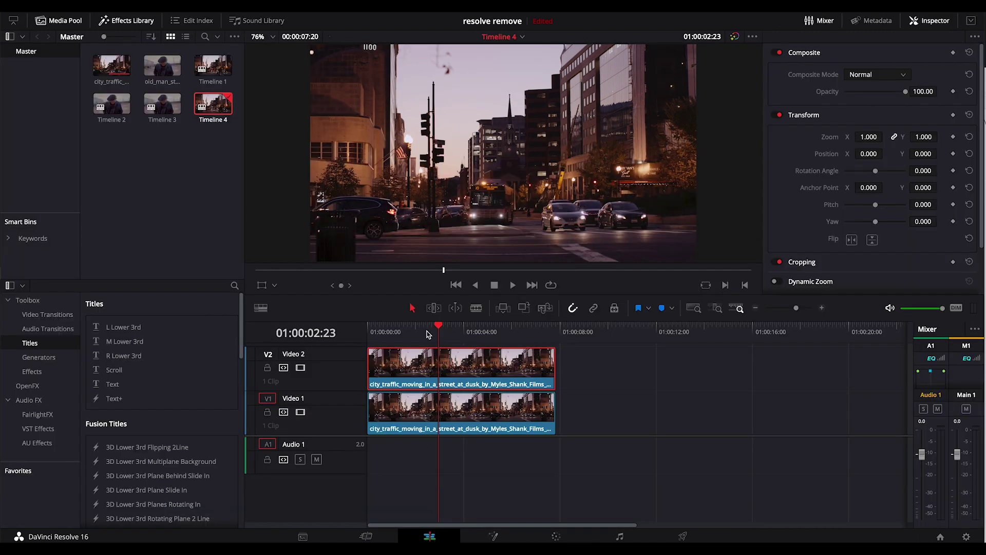
pyautogui.moveTo(432, 329); pyautogui.dragTo(410, 334)
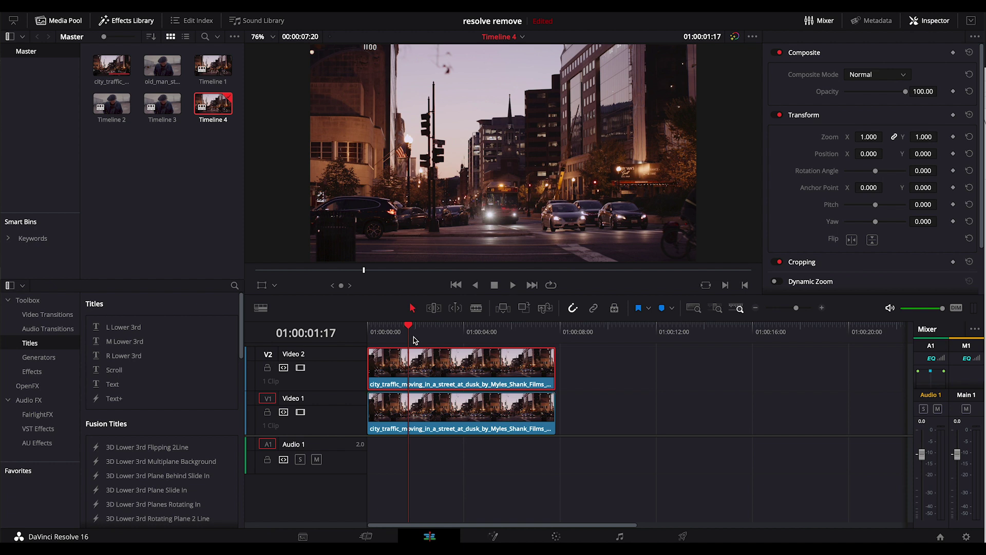
pyautogui.moveTo(415, 339)
pyautogui.mouseDown()
pyautogui.moveTo(475, 331)
pyautogui.moveTo(398, 331)
pyautogui.mouseUp()
pyautogui.click(533, 536)
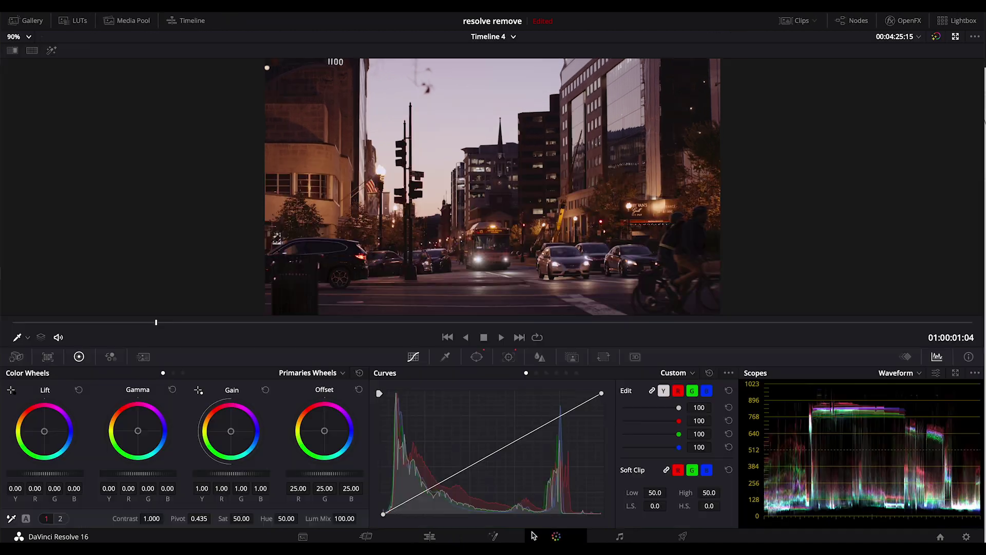